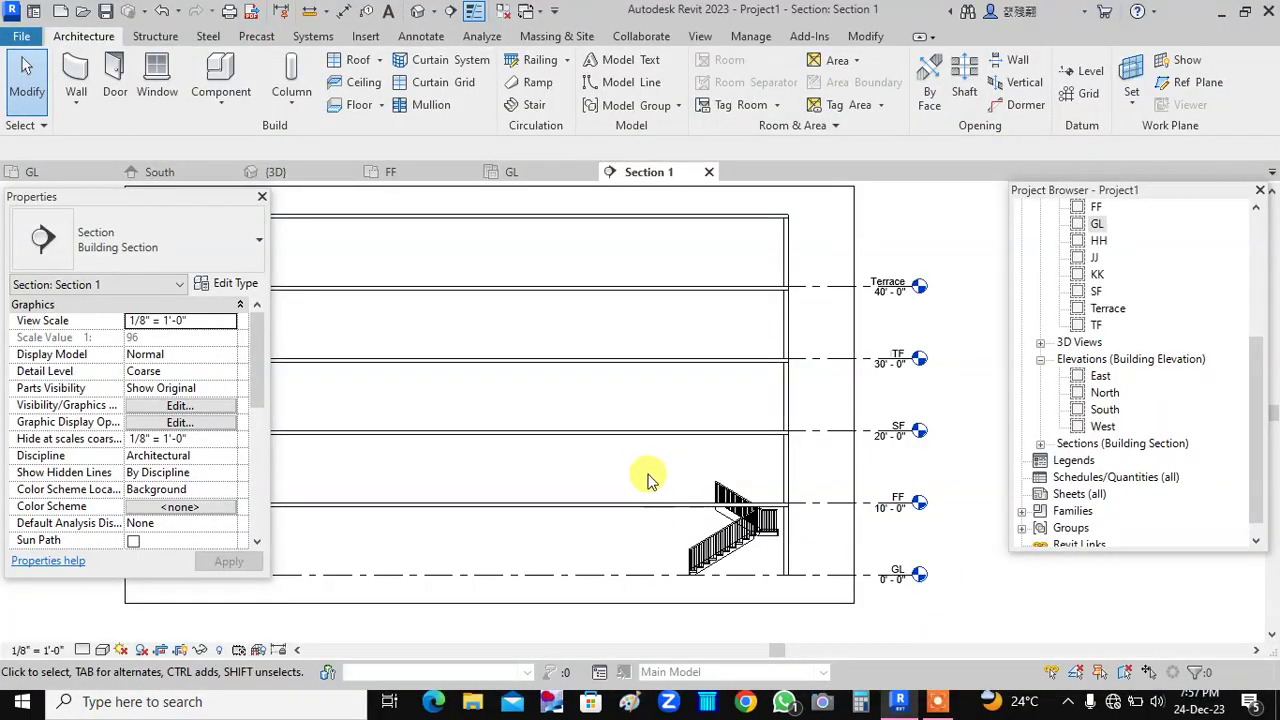
scroll(647, 480, down, 2)
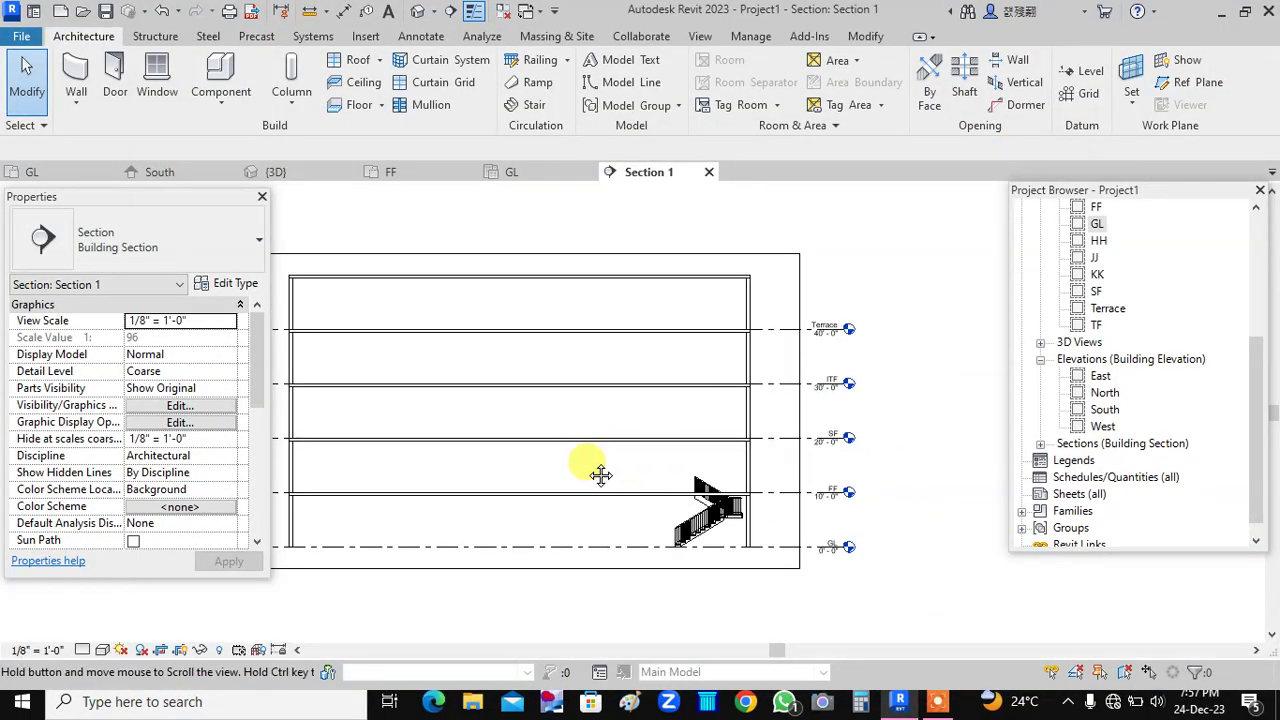
middle_drag(600, 474, 686, 459)
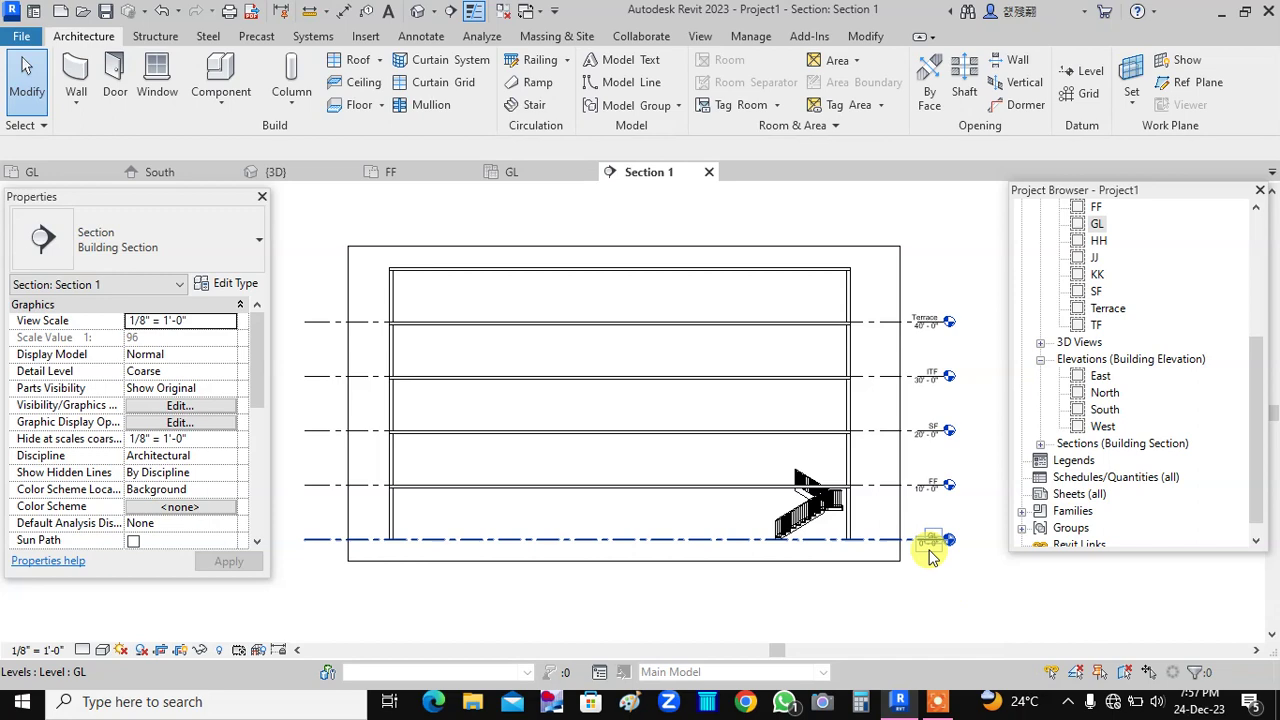
scroll(925, 558, up, 2)
scroll(925, 558, up, 3)
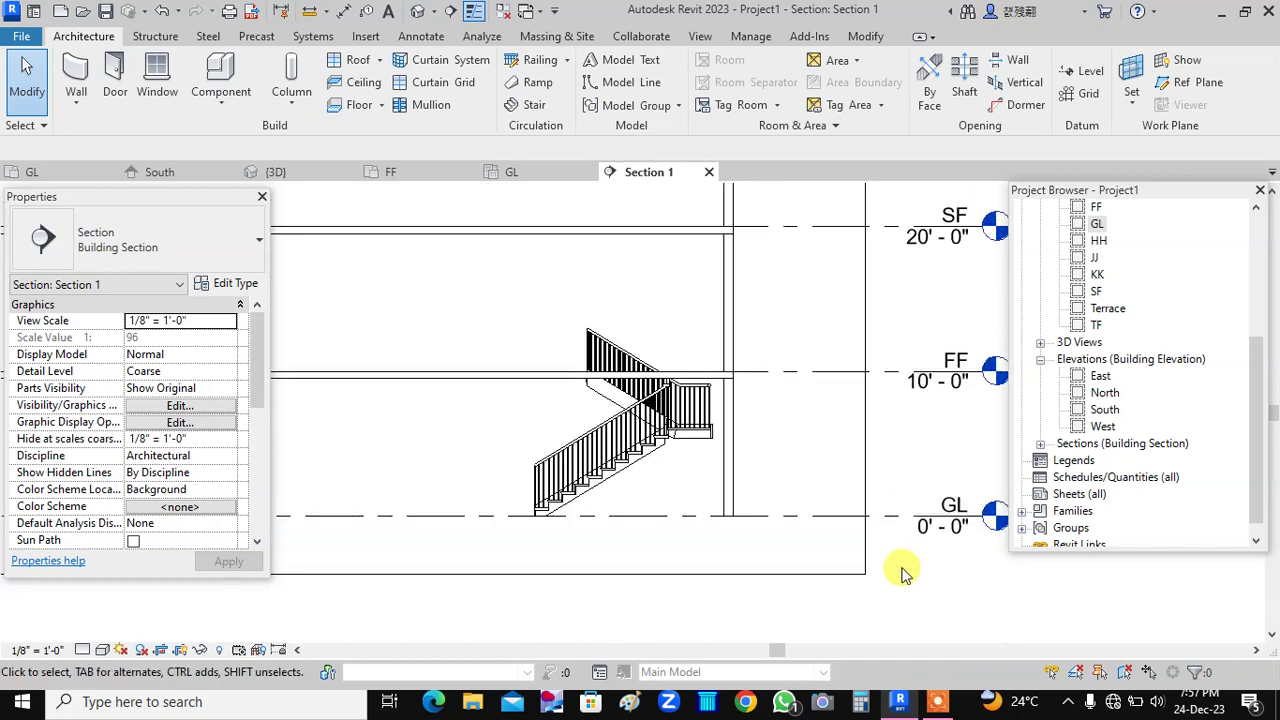
Step: Open the GL ceiling plan, dismissing the save reminder, and delete the section line that crosses the staircase
double_click(1097, 224)
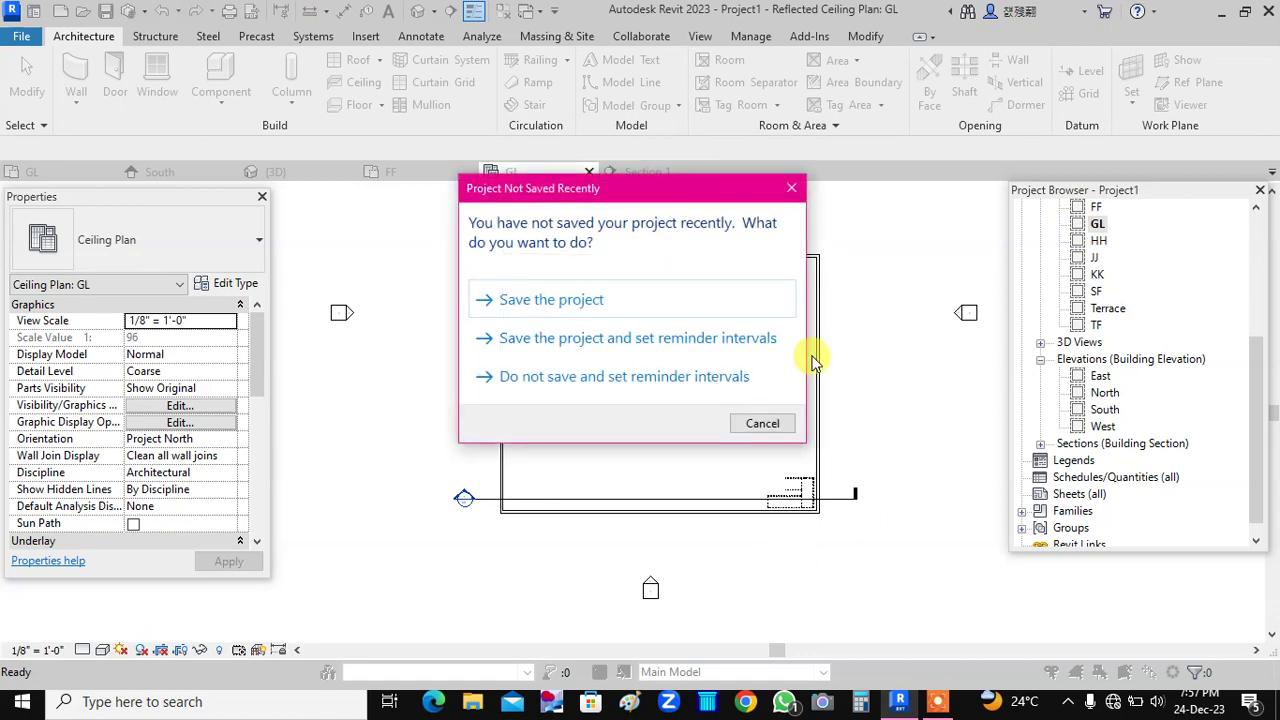
click(791, 188)
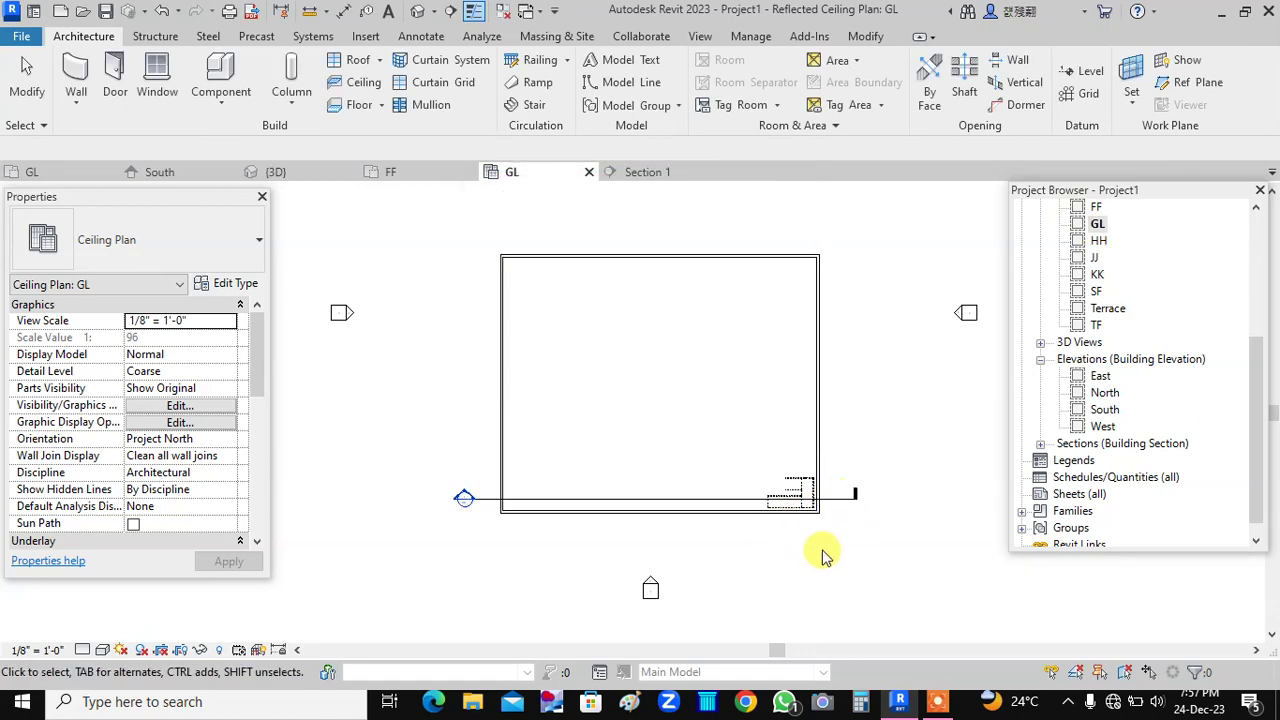
scroll(838, 558, up, 2)
scroll(838, 558, up, 1)
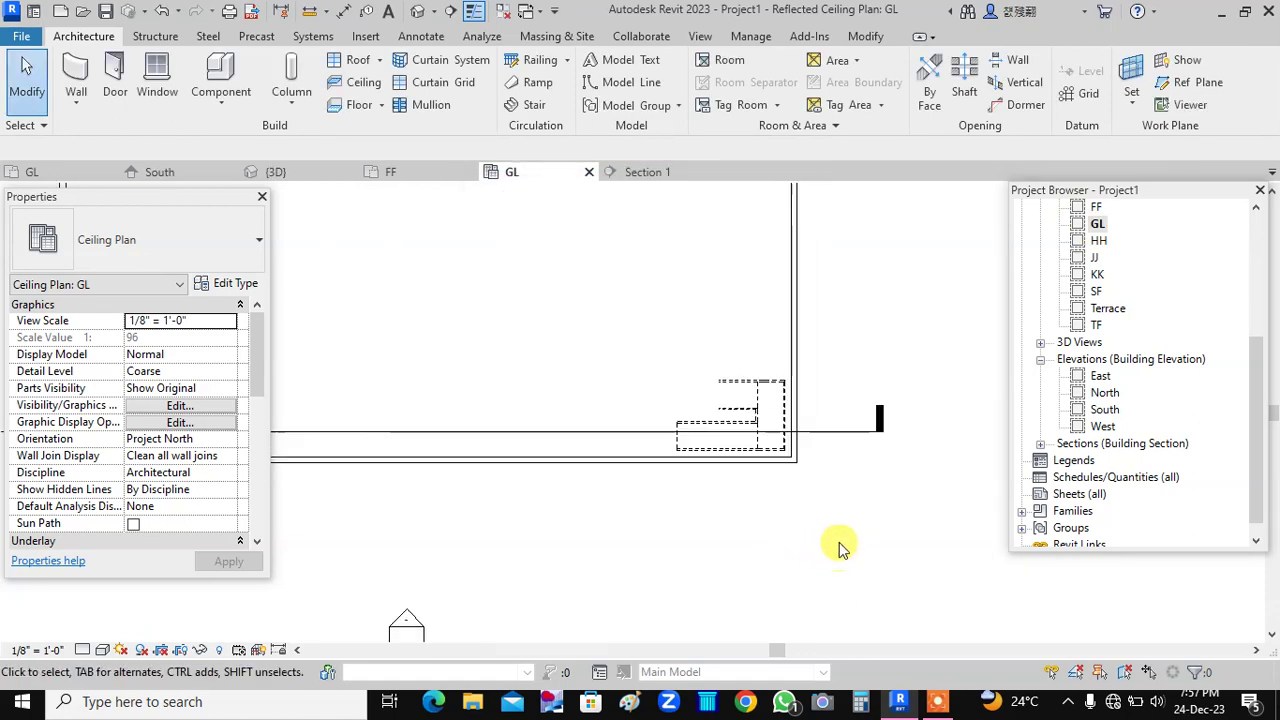
click(842, 432)
key(Delete)
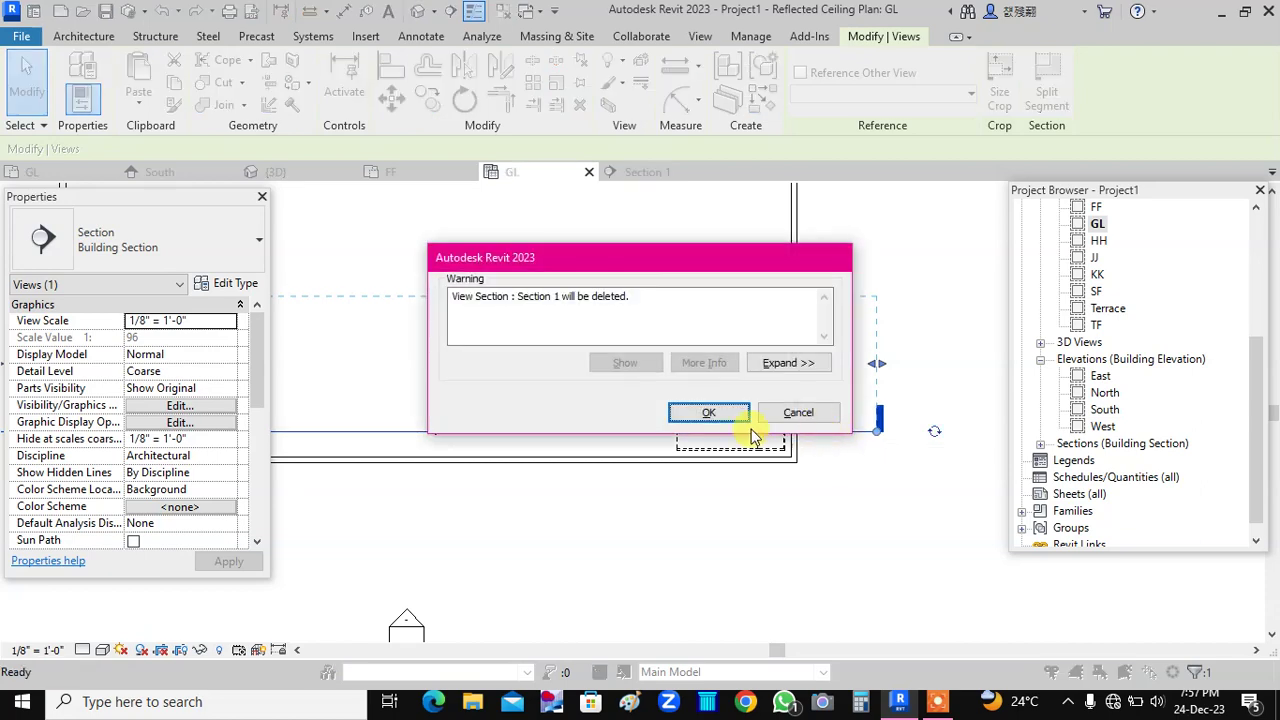
click(709, 414)
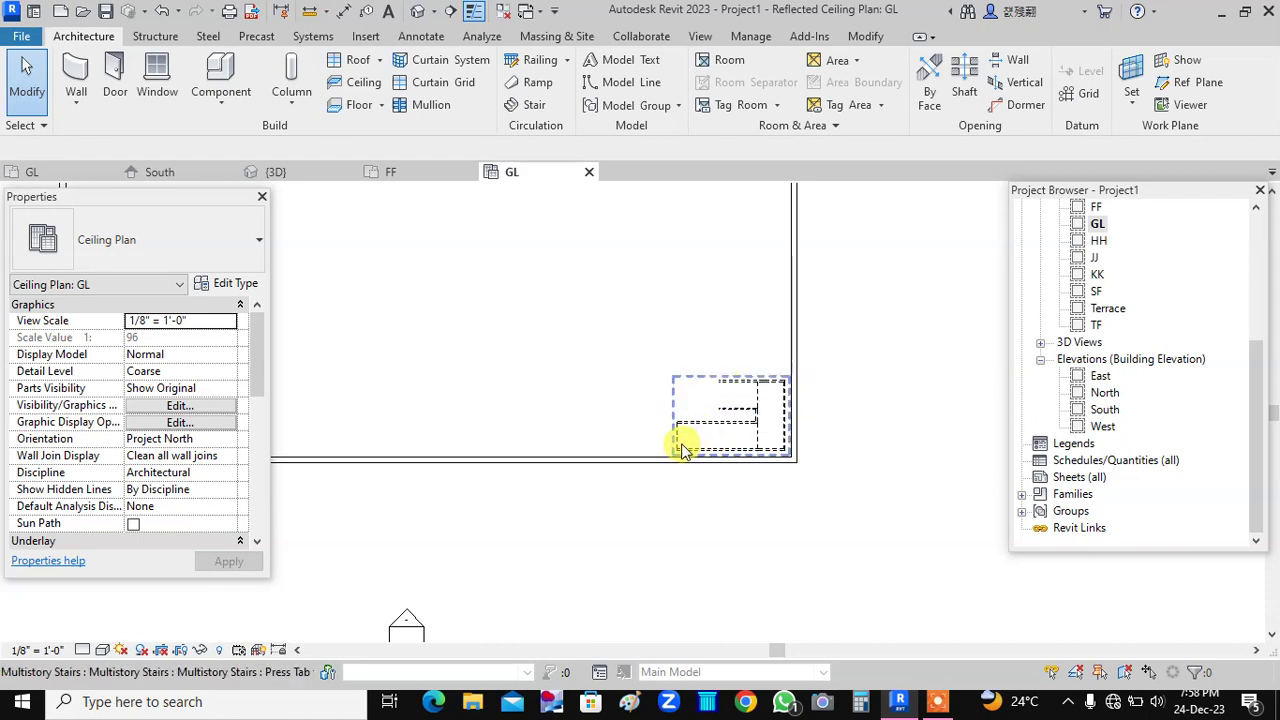
Step: Draw a horizontal building section across the whole plan, passing through the staircase and extending just beyond both side walls
scroll(868, 450, down, 2)
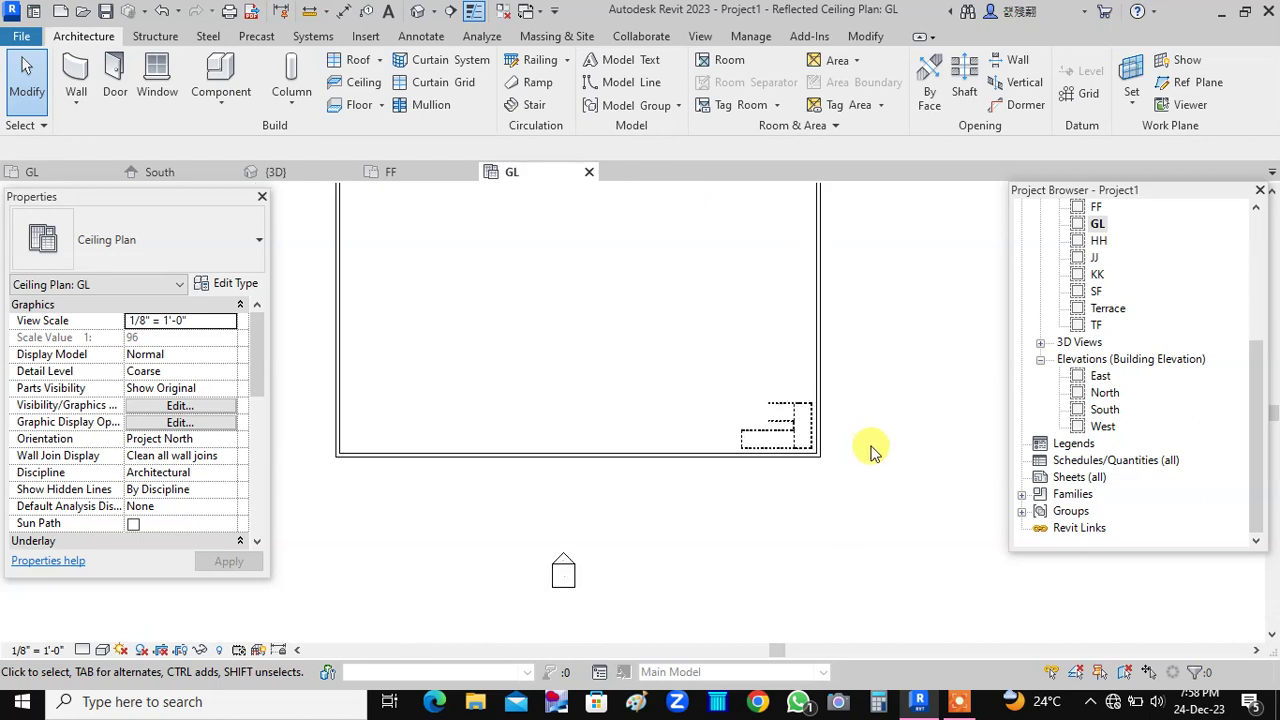
scroll(868, 450, down, 1)
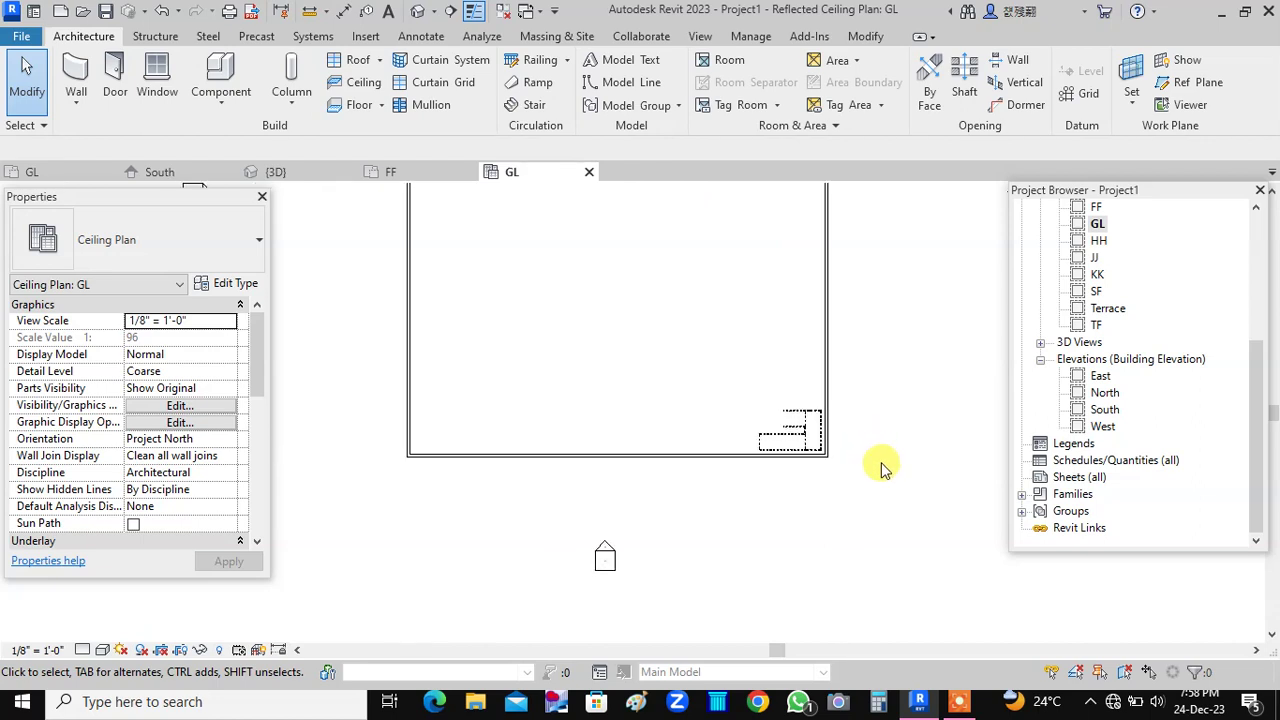
click(450, 14)
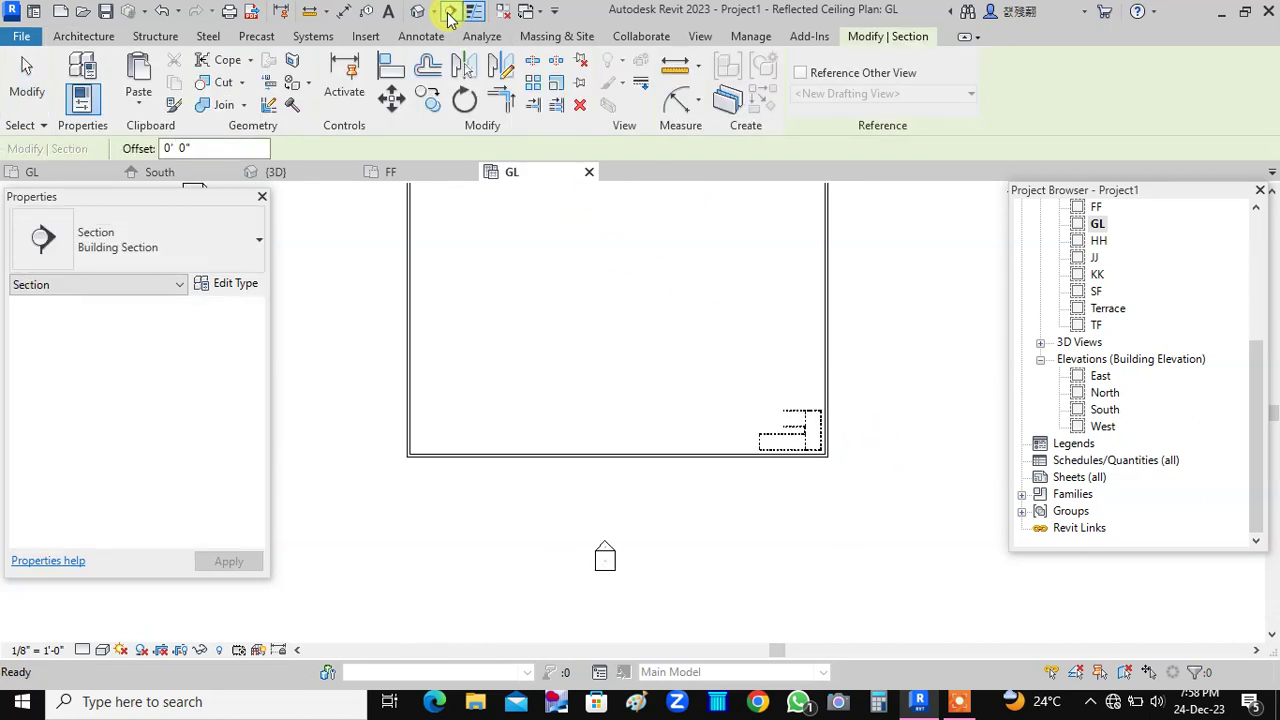
click(362, 440)
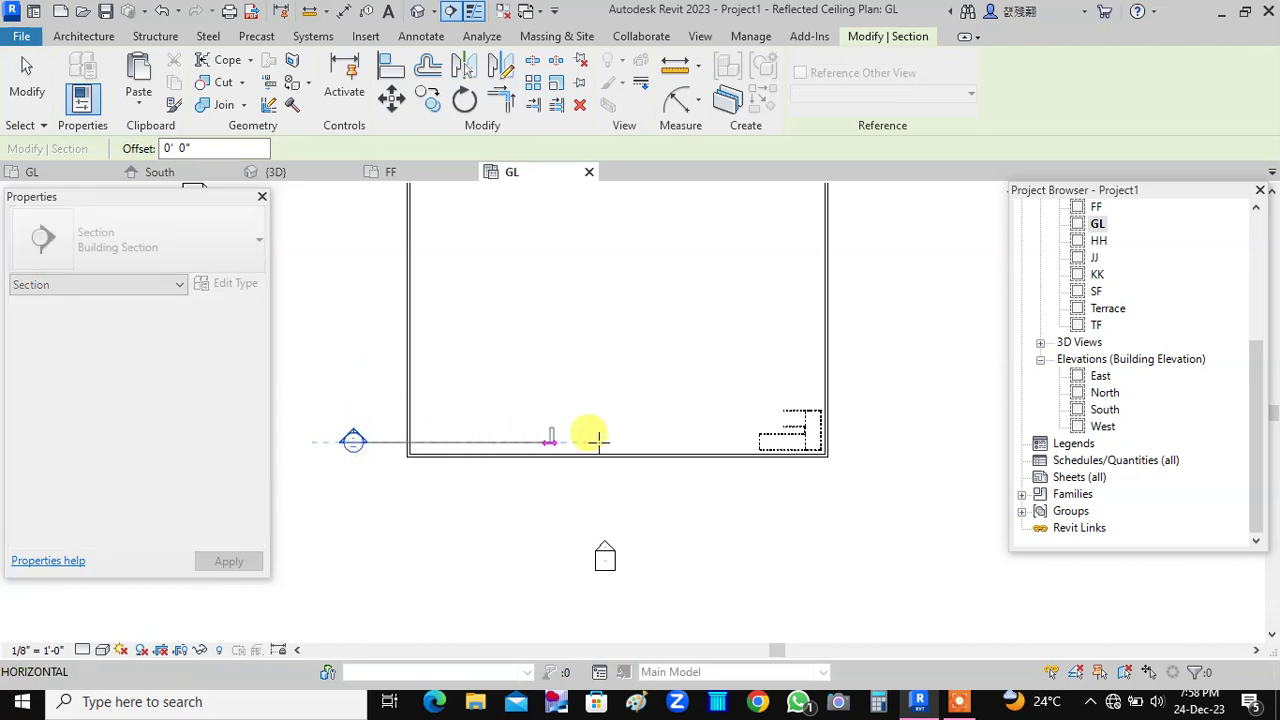
click(862, 440)
scroll(697, 565, down, 3)
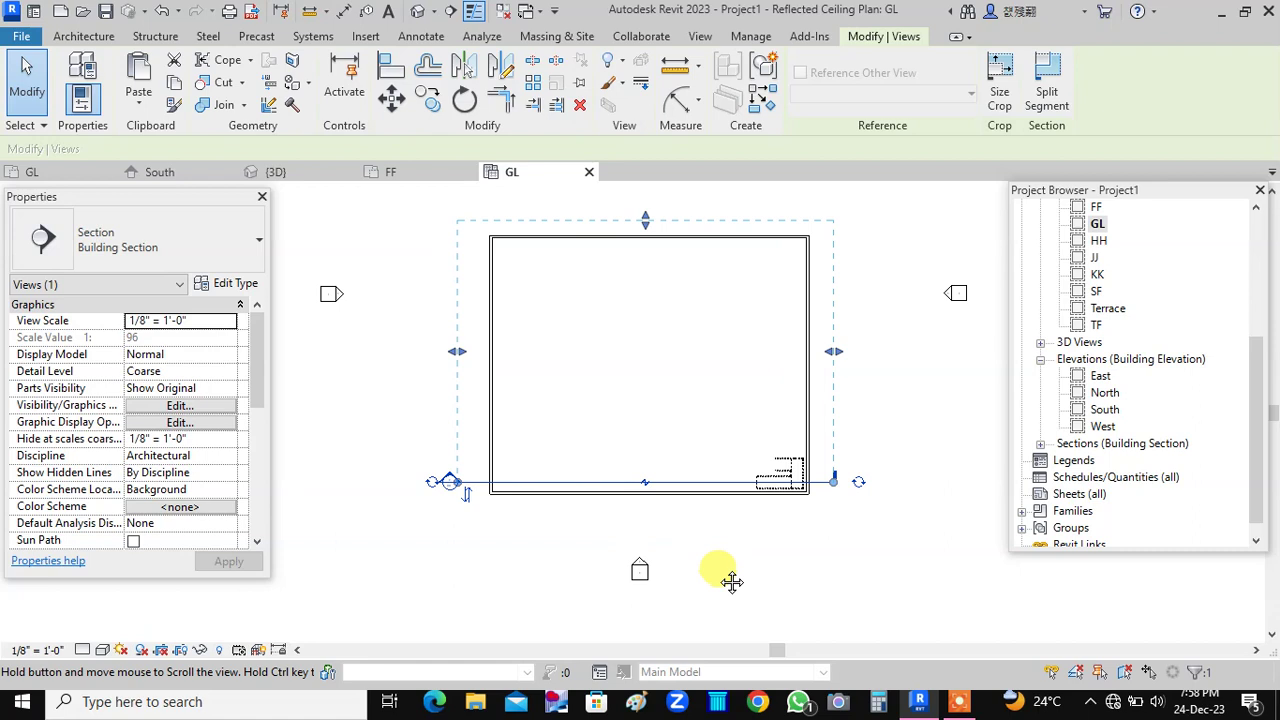
Step: Shorten the new section's view depth to just behind the staircase and open its section view
drag(645, 219, 652, 445)
click(777, 557)
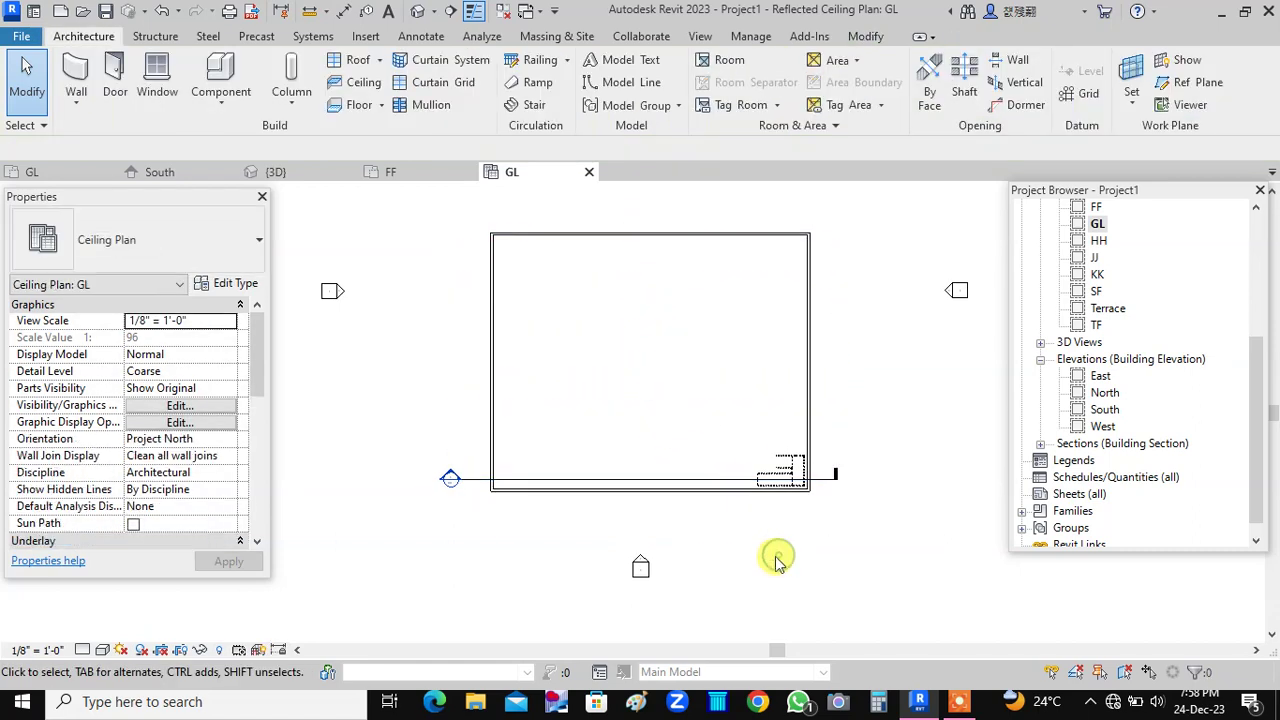
double_click(449, 477)
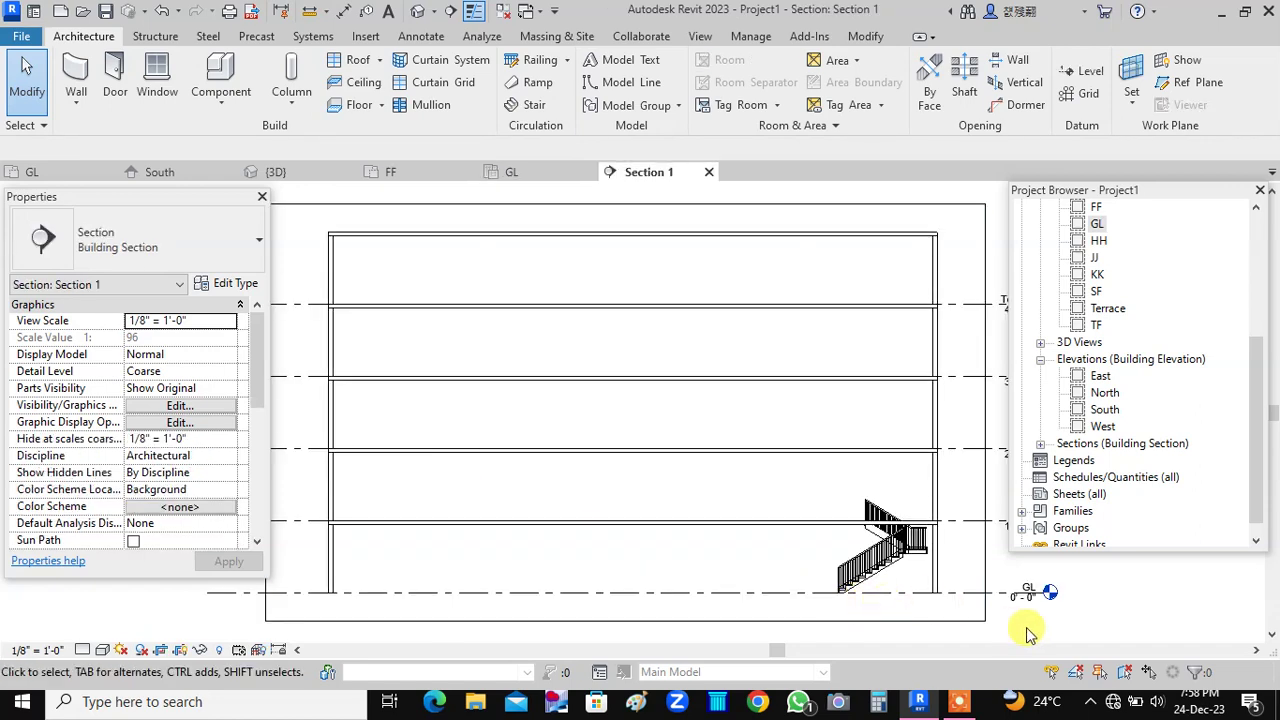
middle_drag(1106, 621, 927, 584)
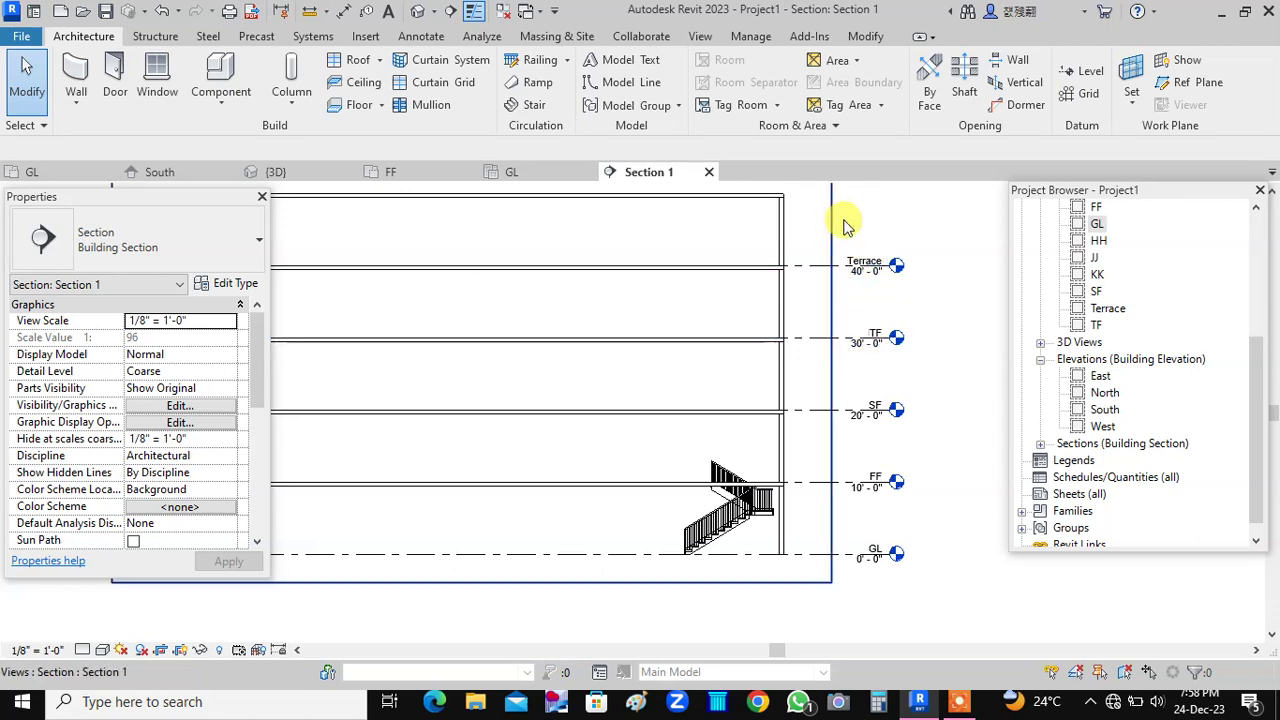
Step: Rename the Terrace level to Fourth and rename its corresponding views as well
click(862, 265)
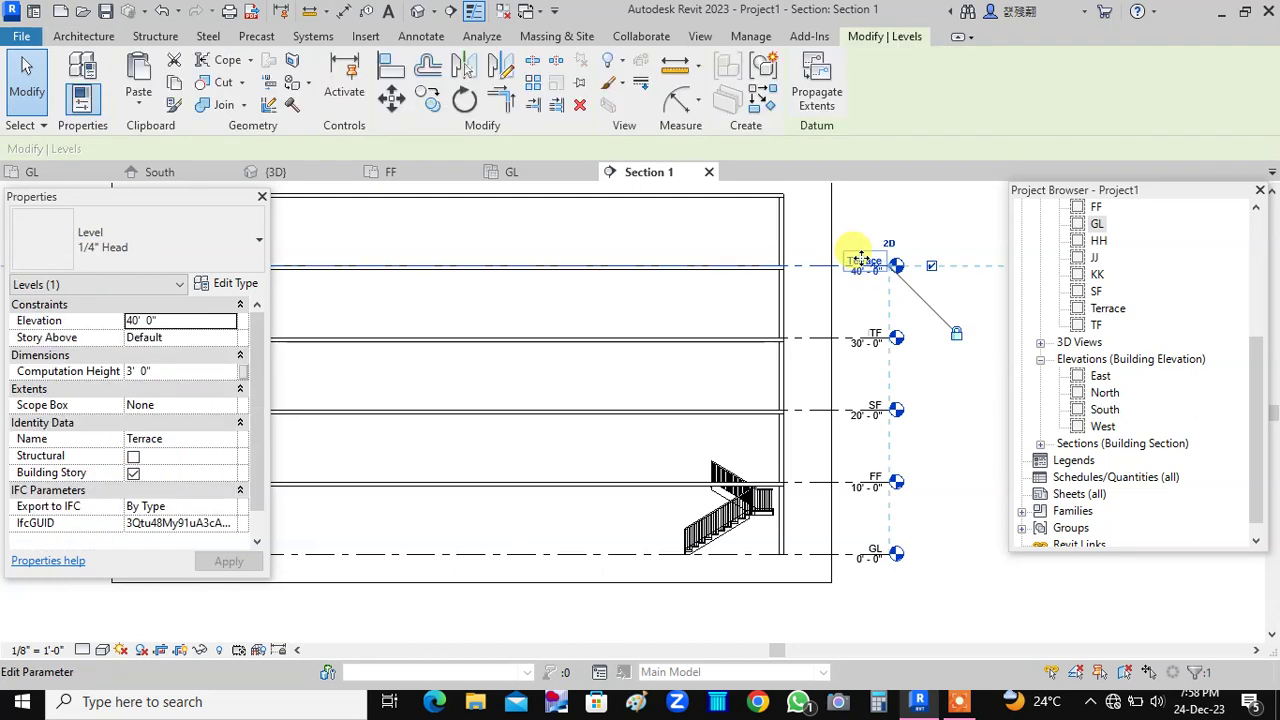
click(862, 258)
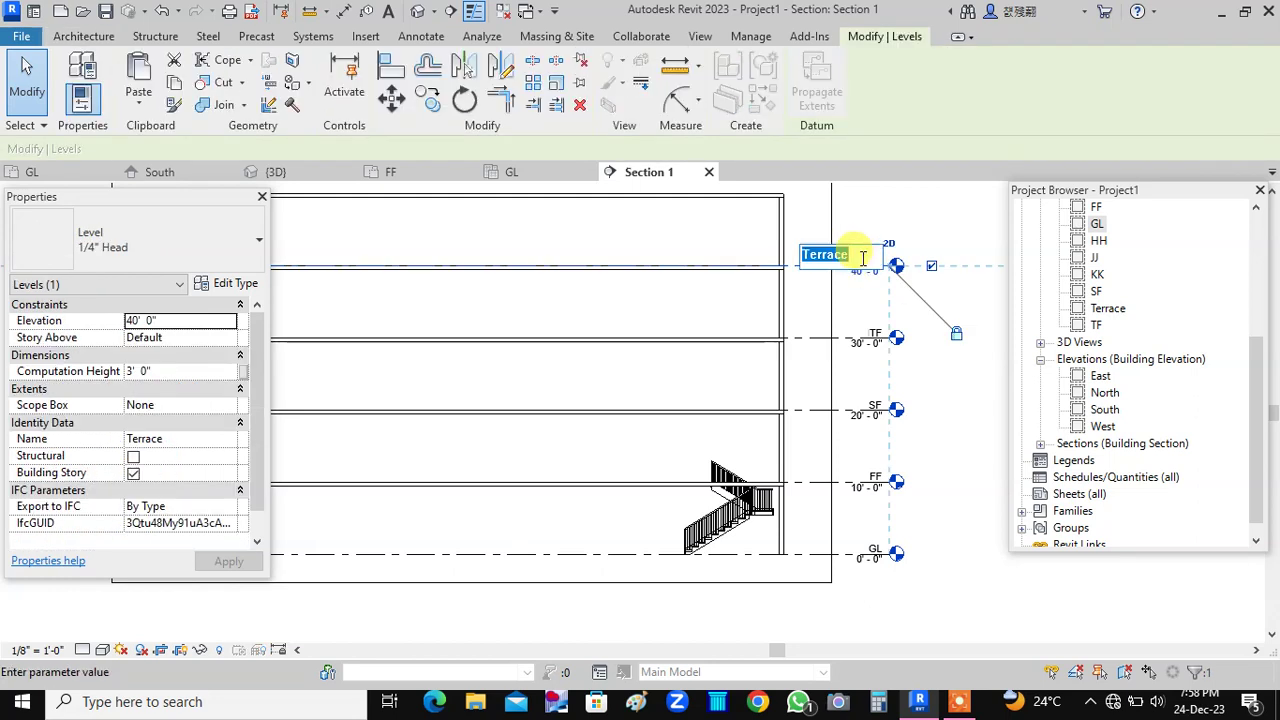
text(Fourth)
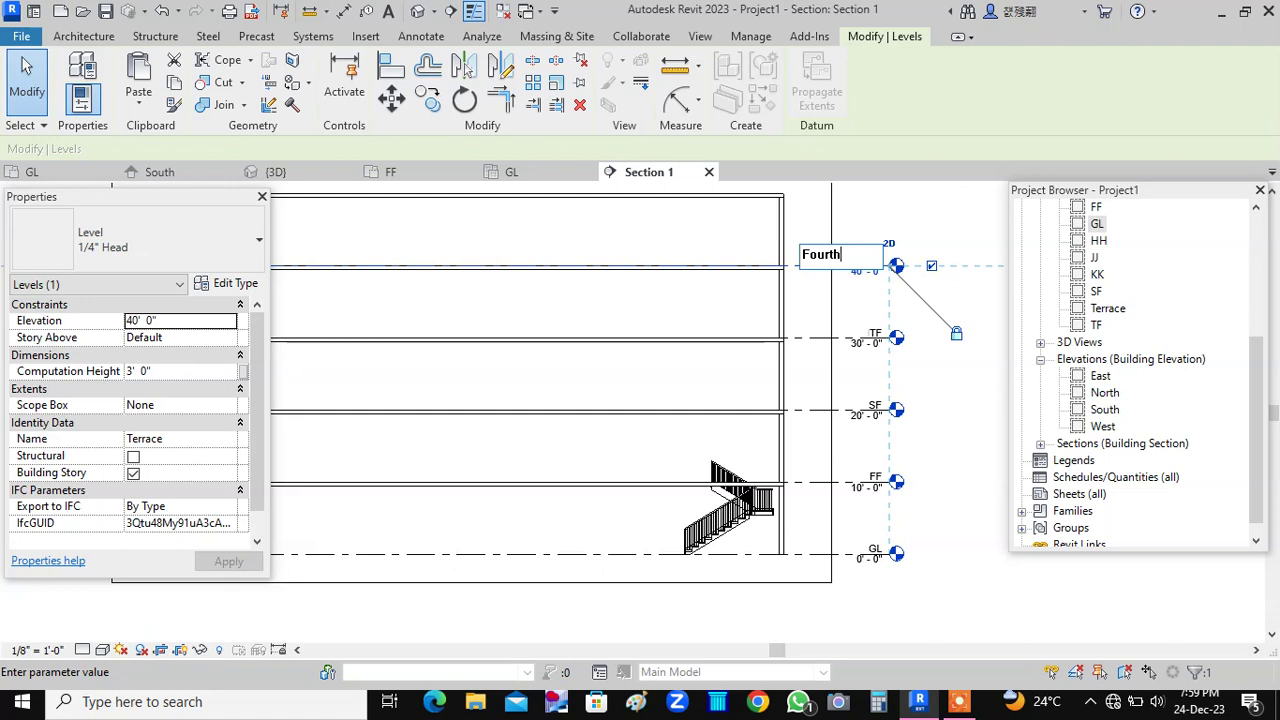
click(945, 432)
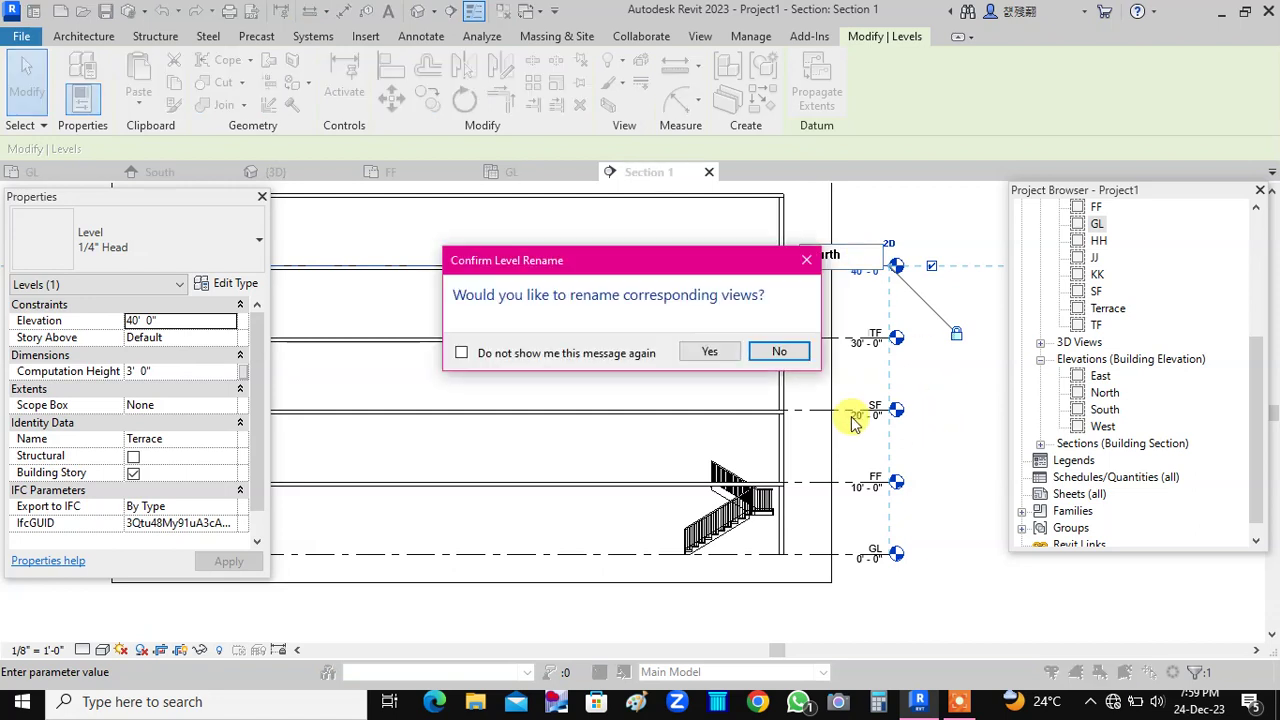
click(708, 353)
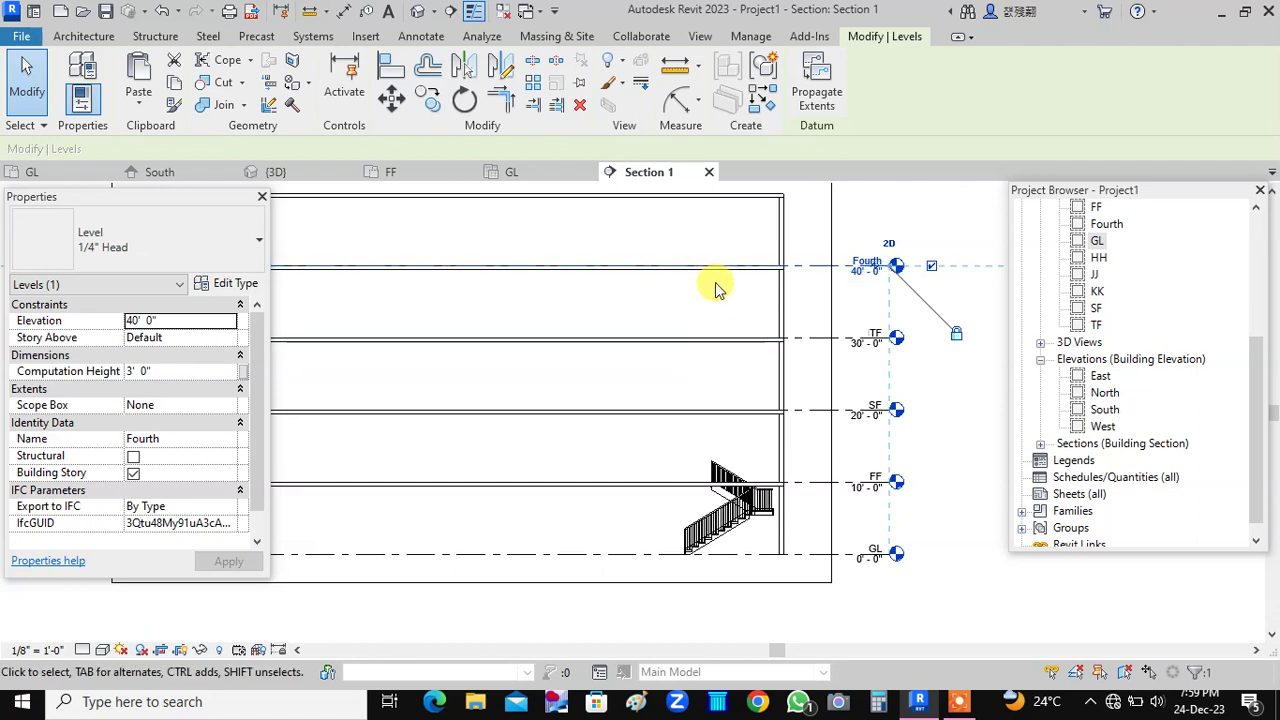
scroll(715, 288, down, 2)
middle_drag(923, 480, 963, 492)
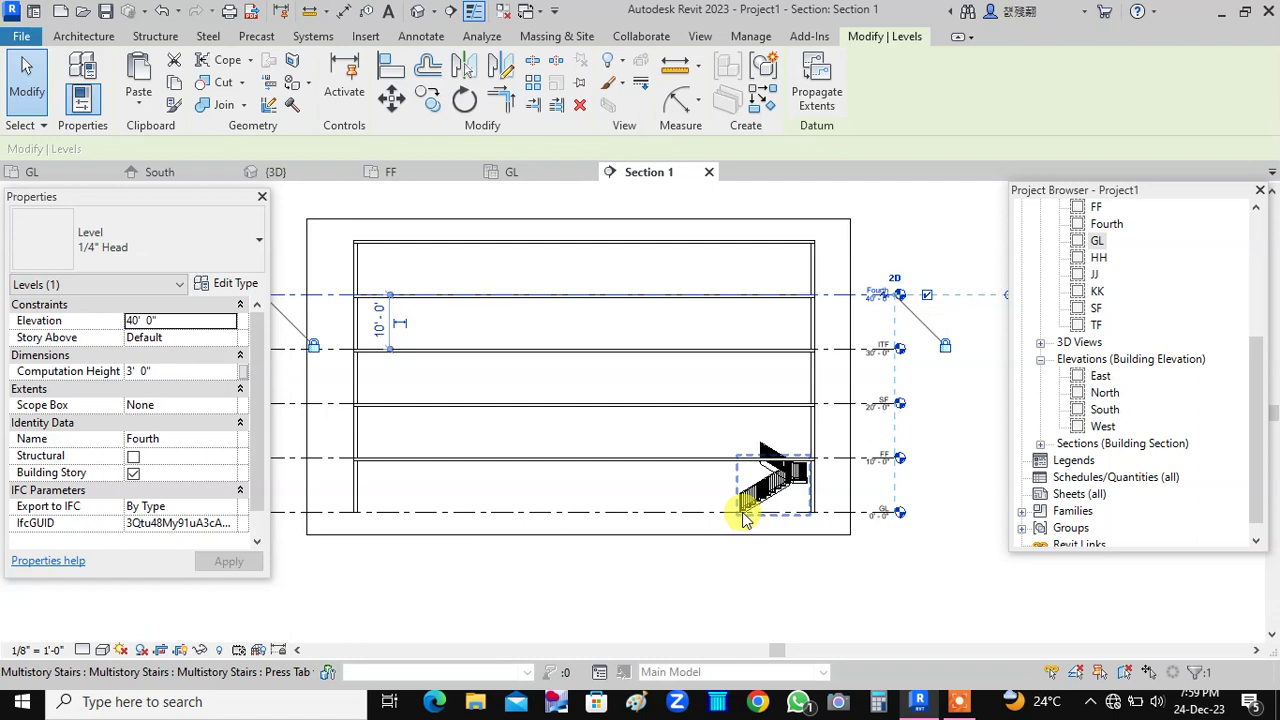
click(963, 532)
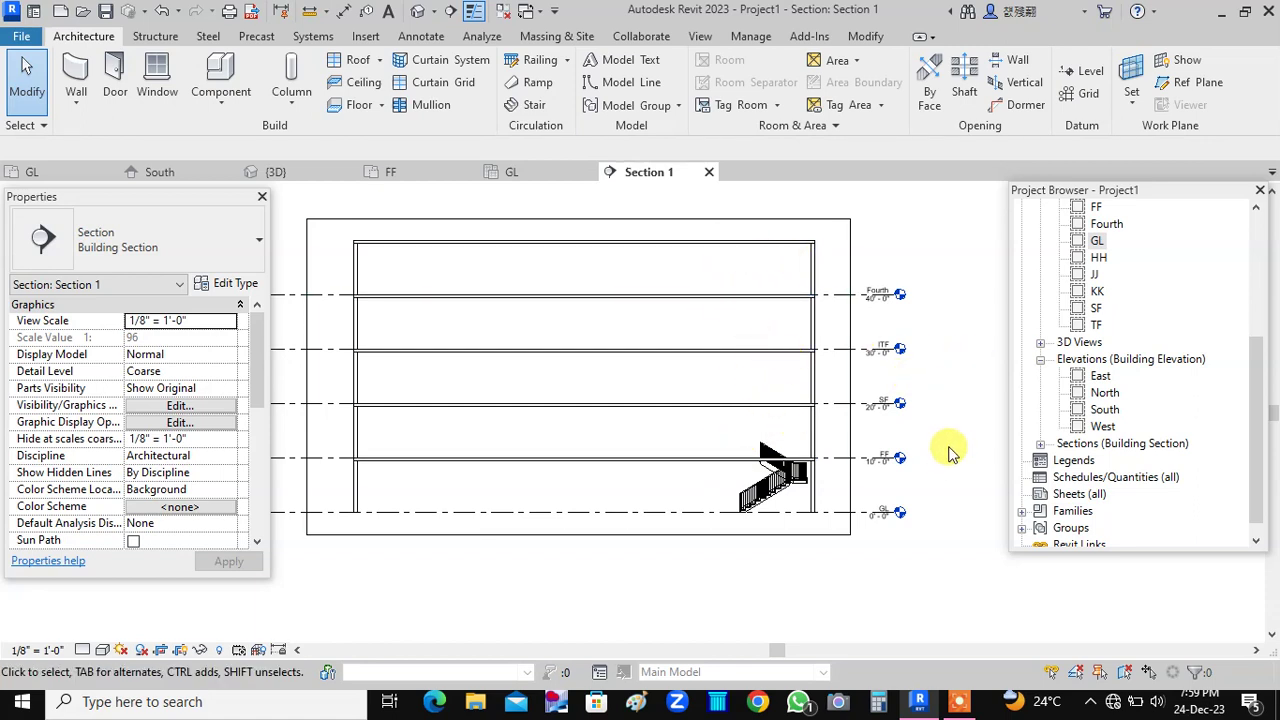
scroll(775, 555, up, 3)
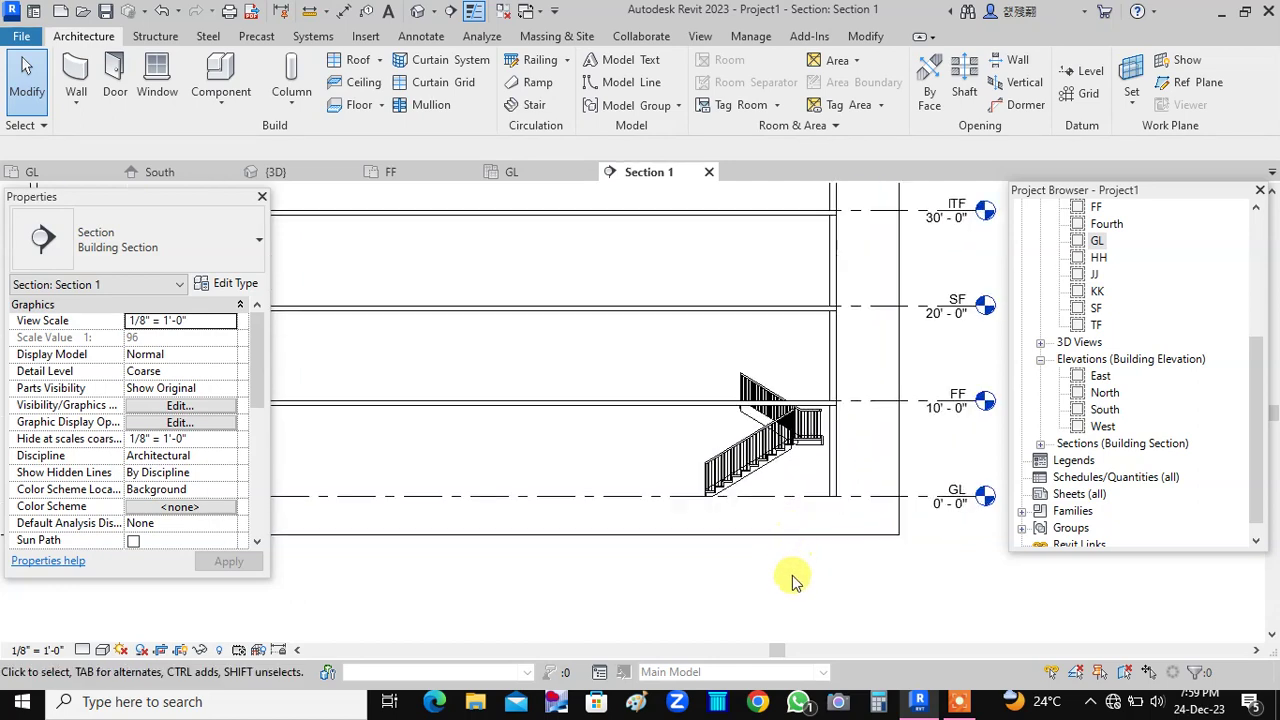
scroll(790, 580, down, 2)
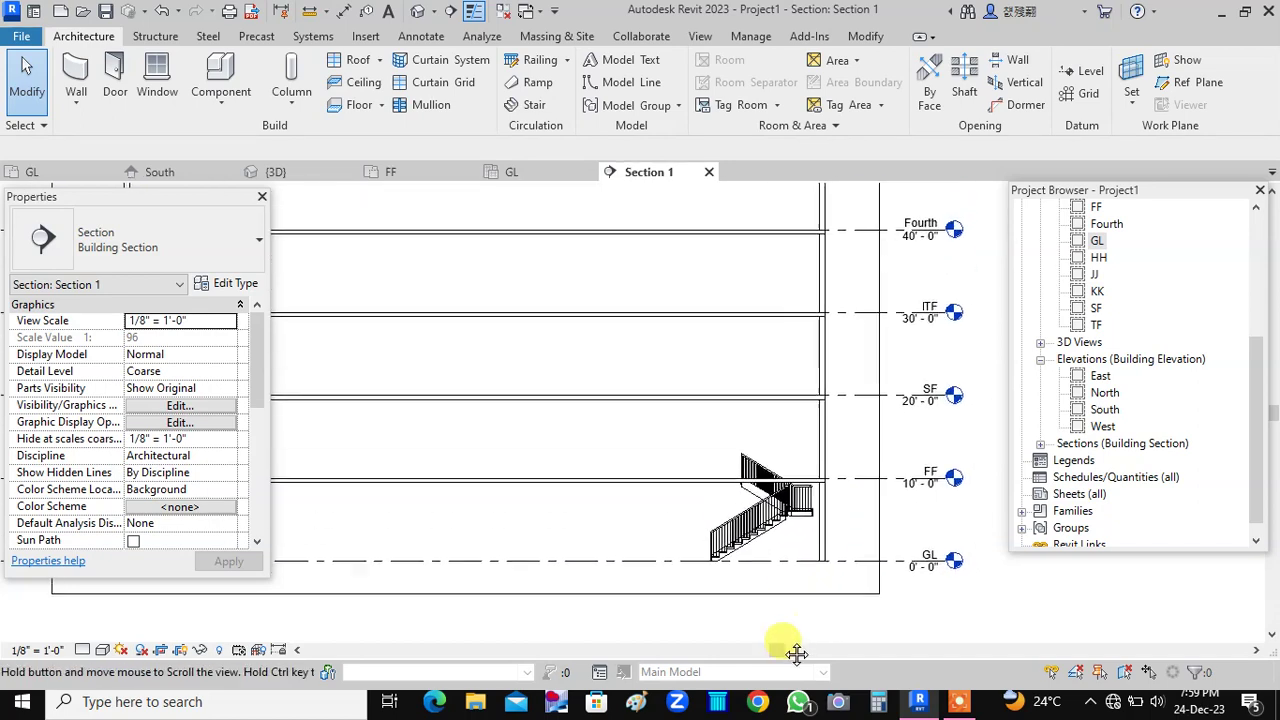
click(765, 540)
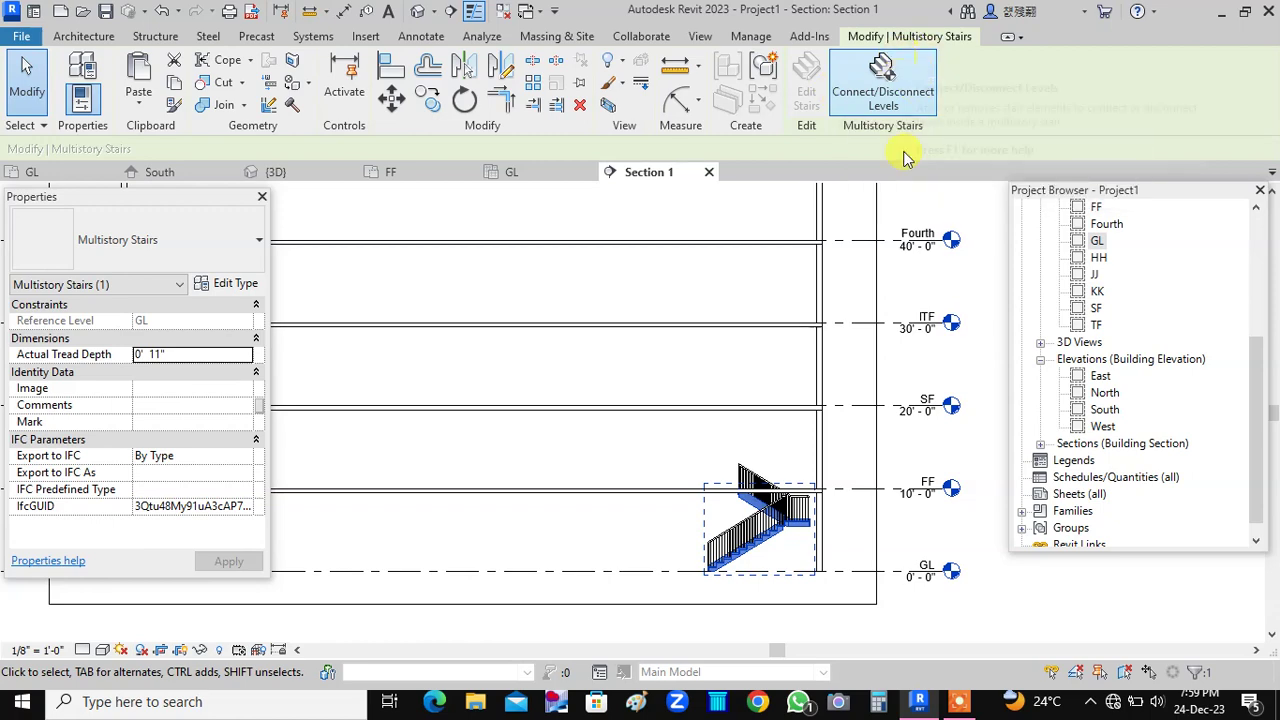
click(982, 422)
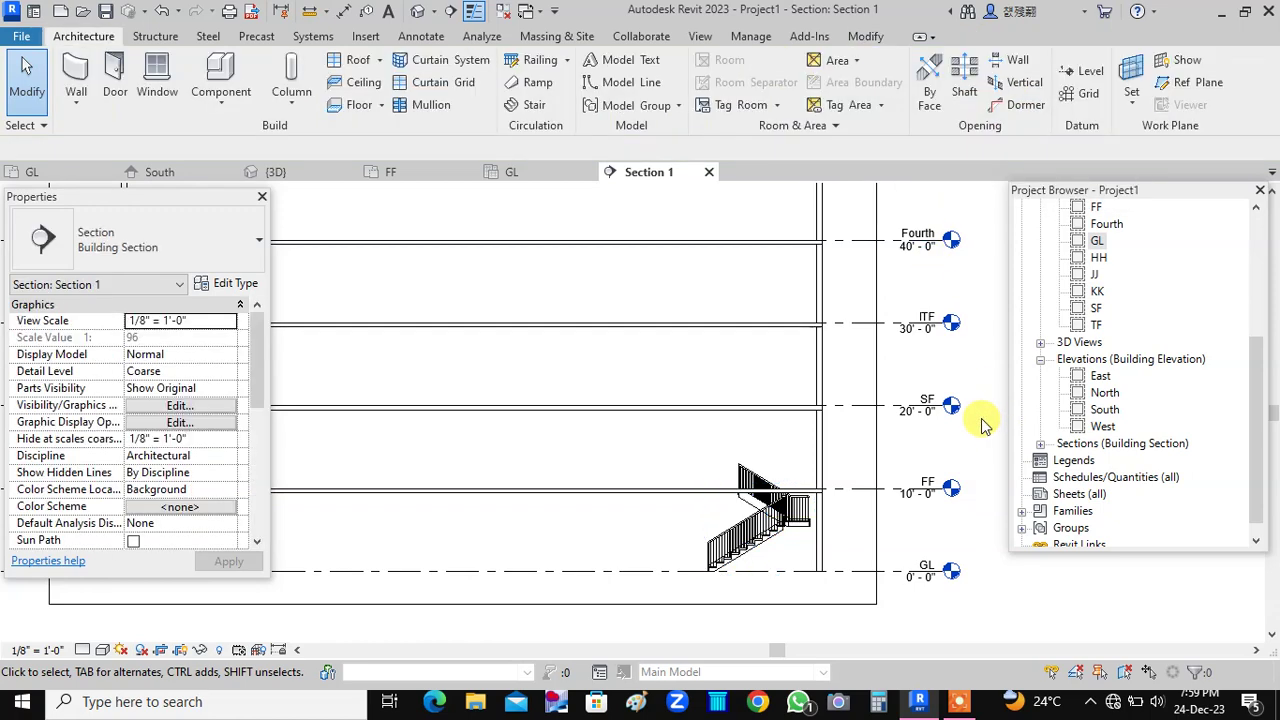
Step: Connect the multistory stairs to the SF, TF and Fourth levels and finish the edit
click(760, 543)
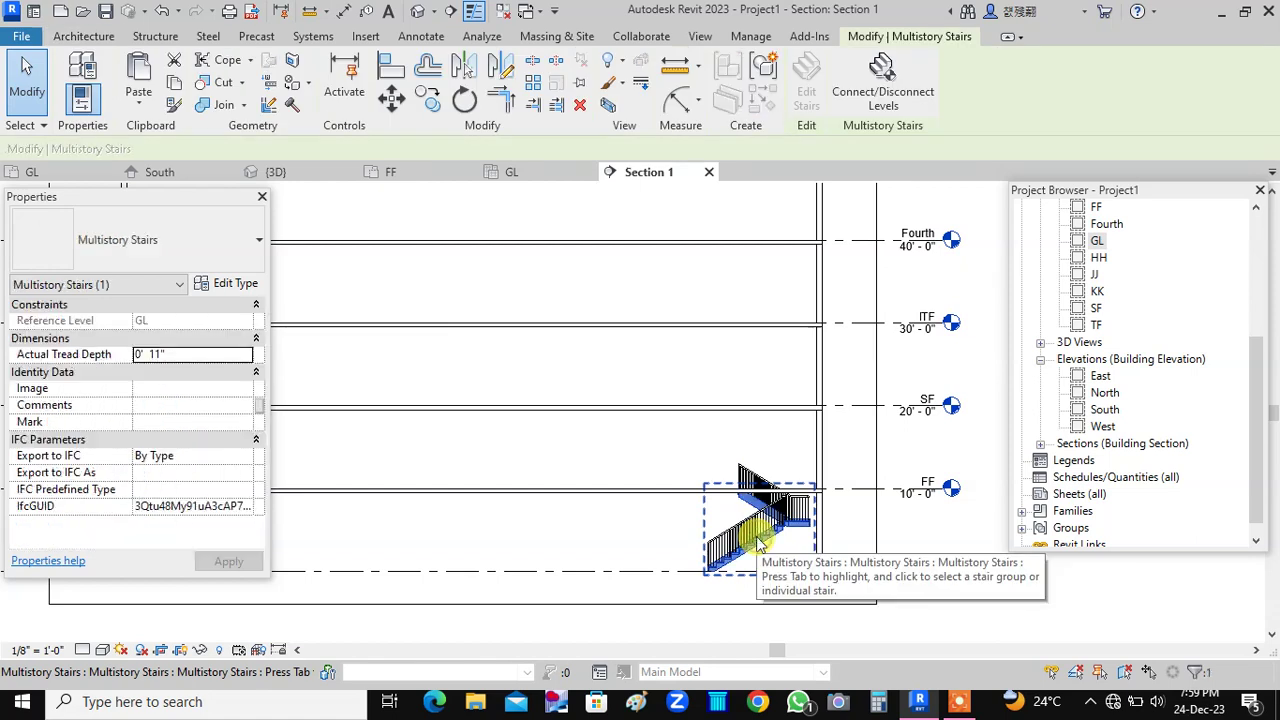
click(898, 93)
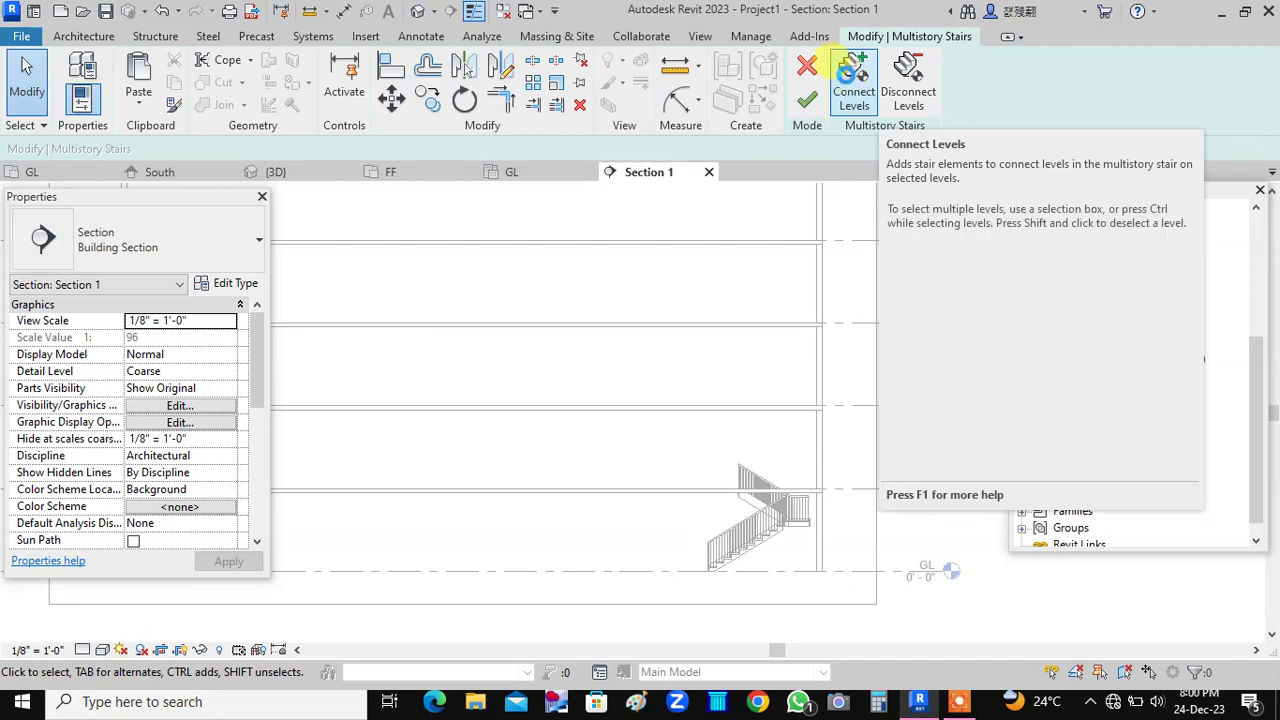
click(851, 70)
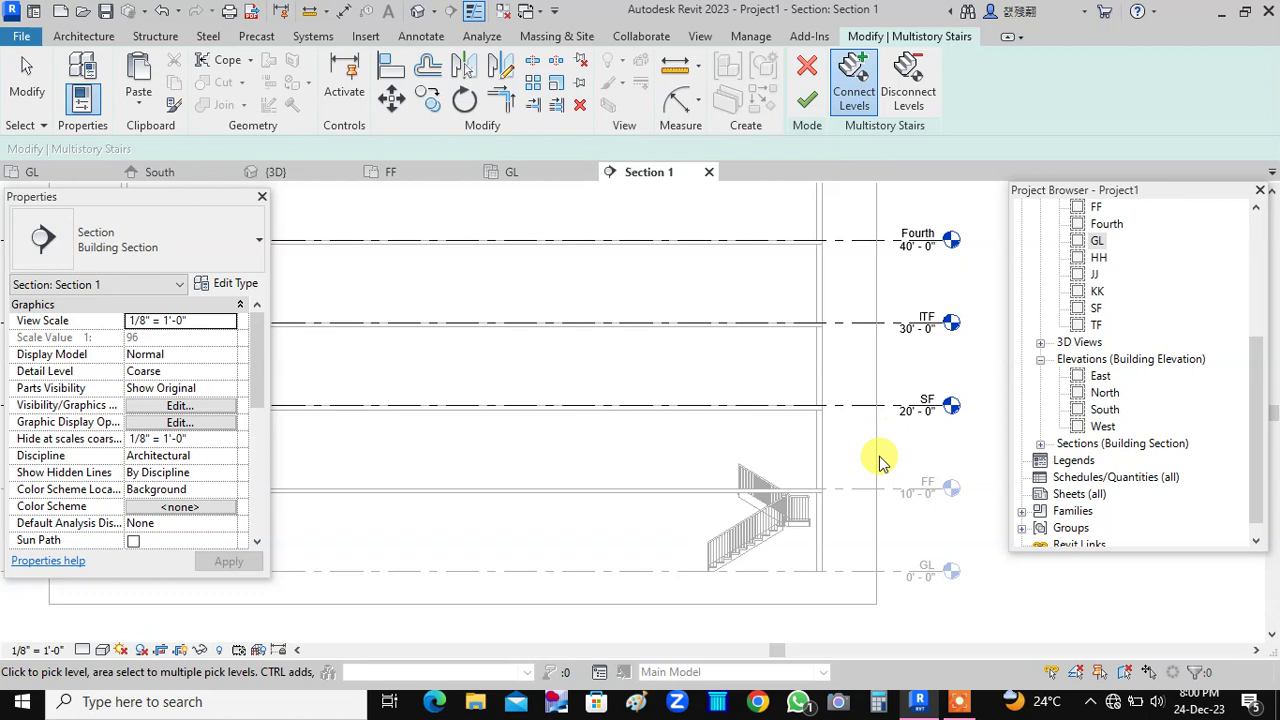
click(855, 410)
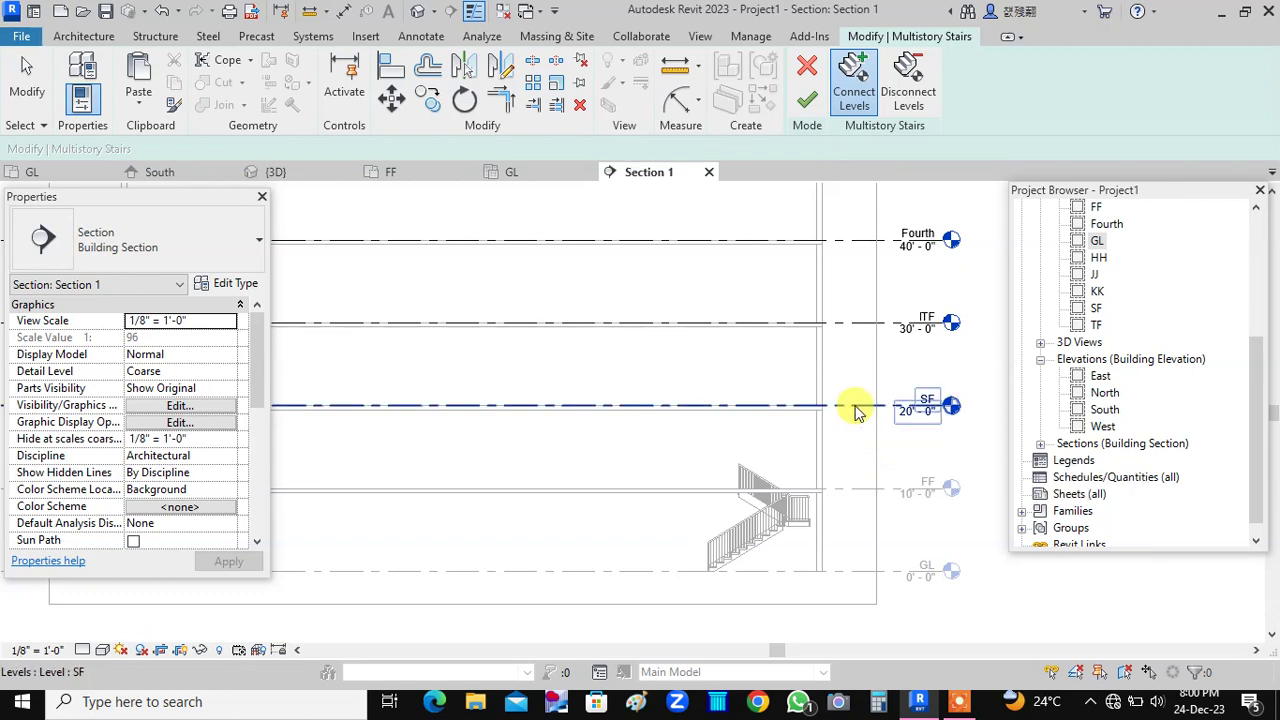
click(857, 327)
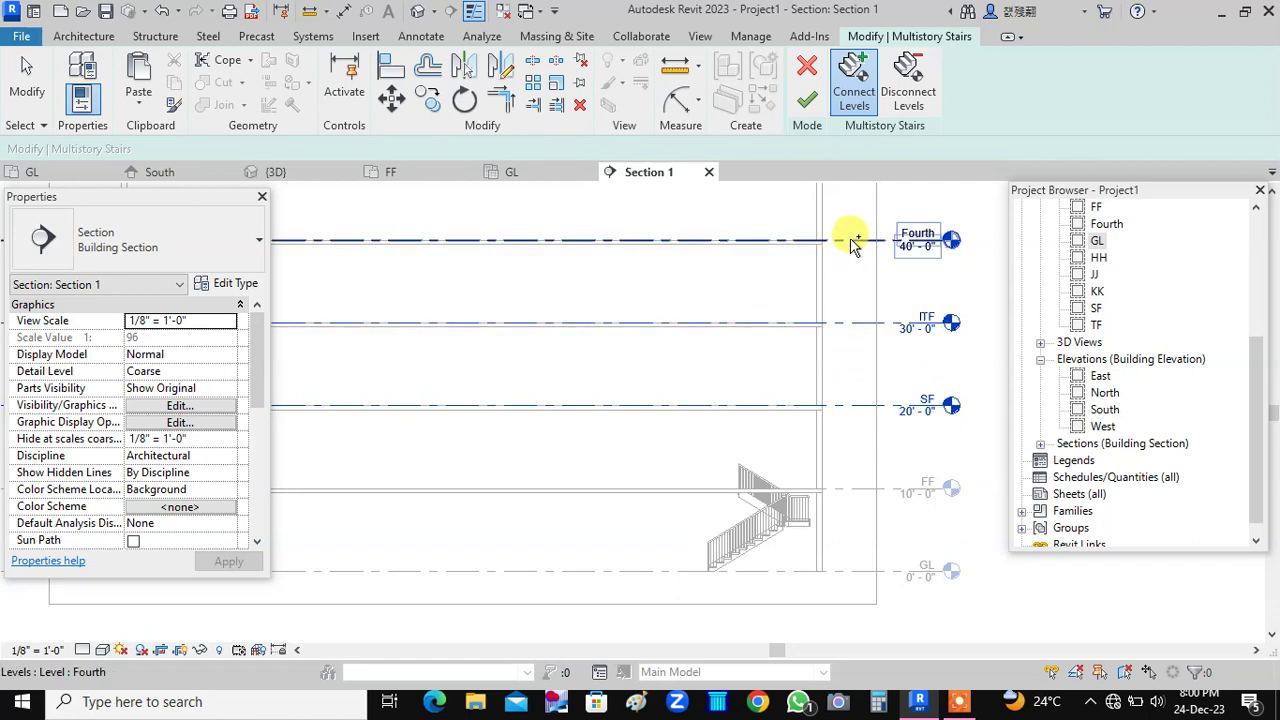
click(851, 245)
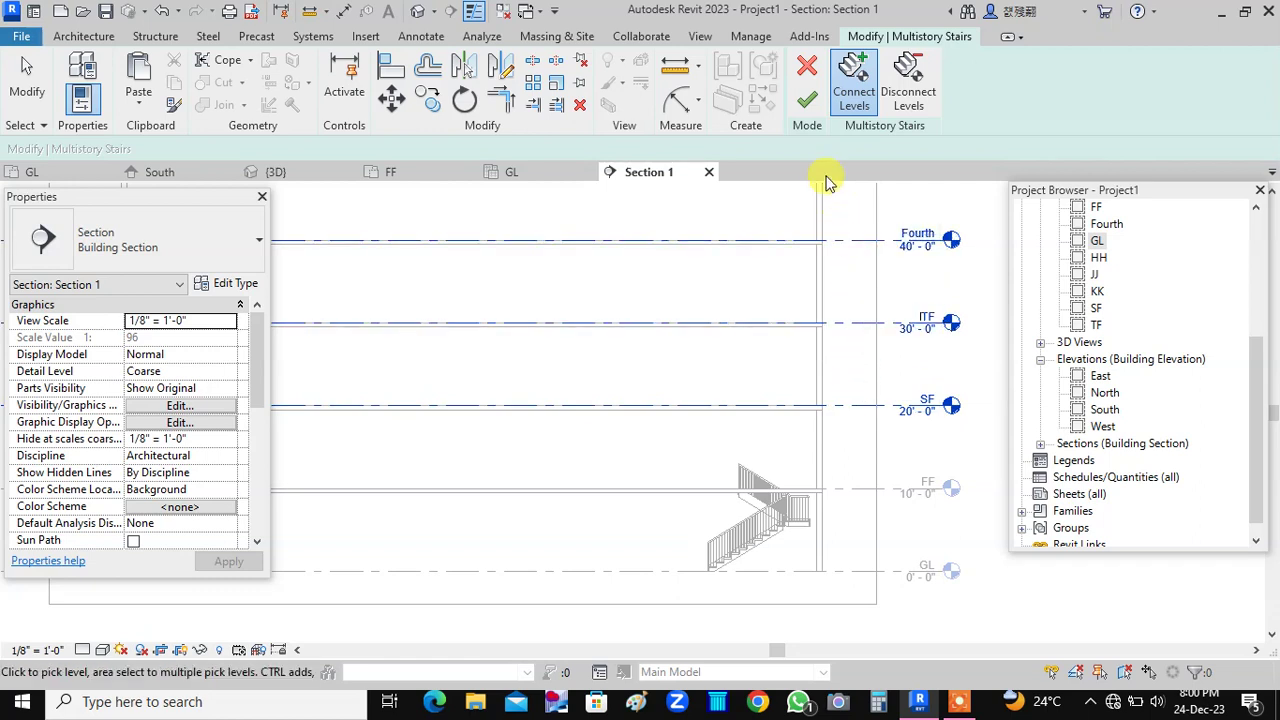
click(810, 100)
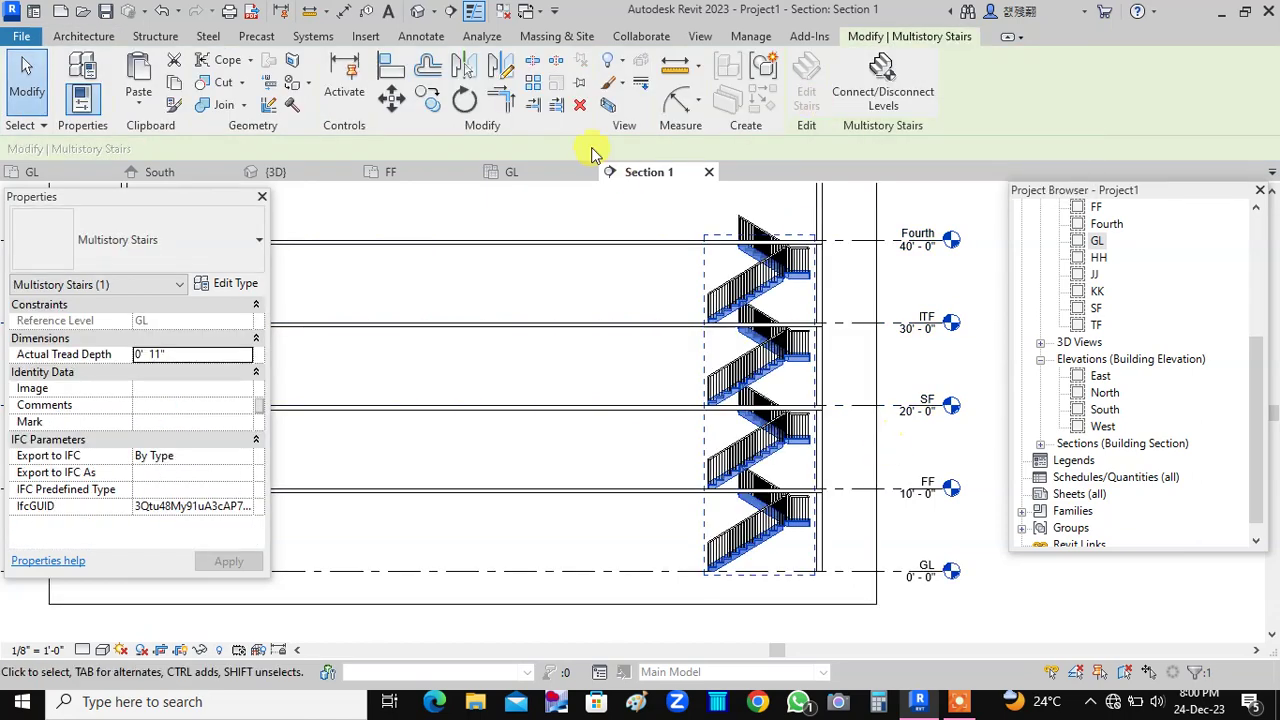
click(994, 617)
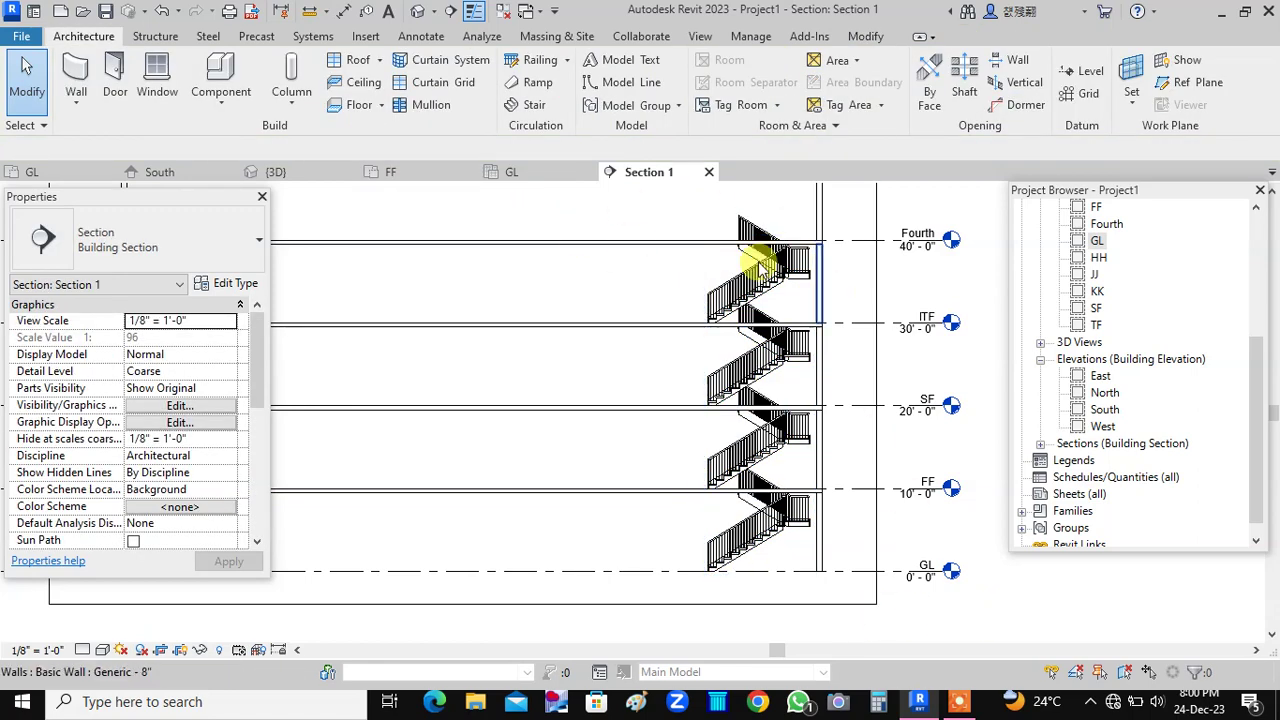
scroll(970, 298, down, 3)
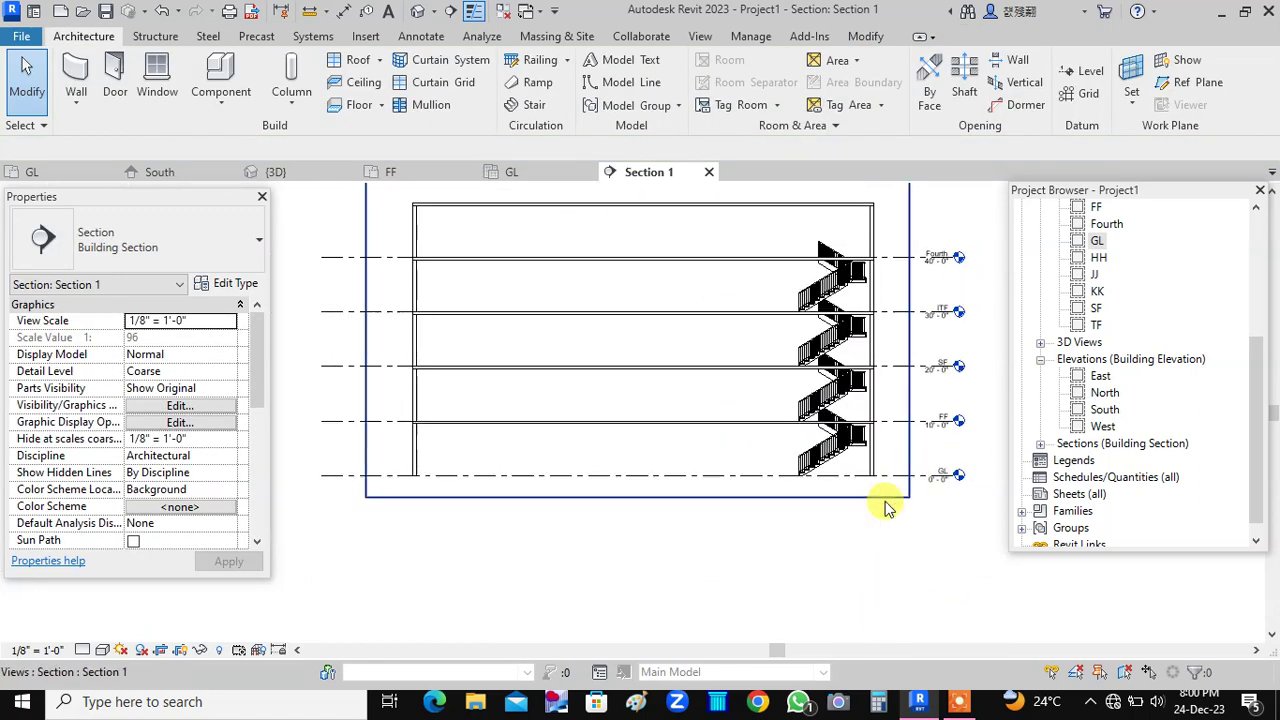